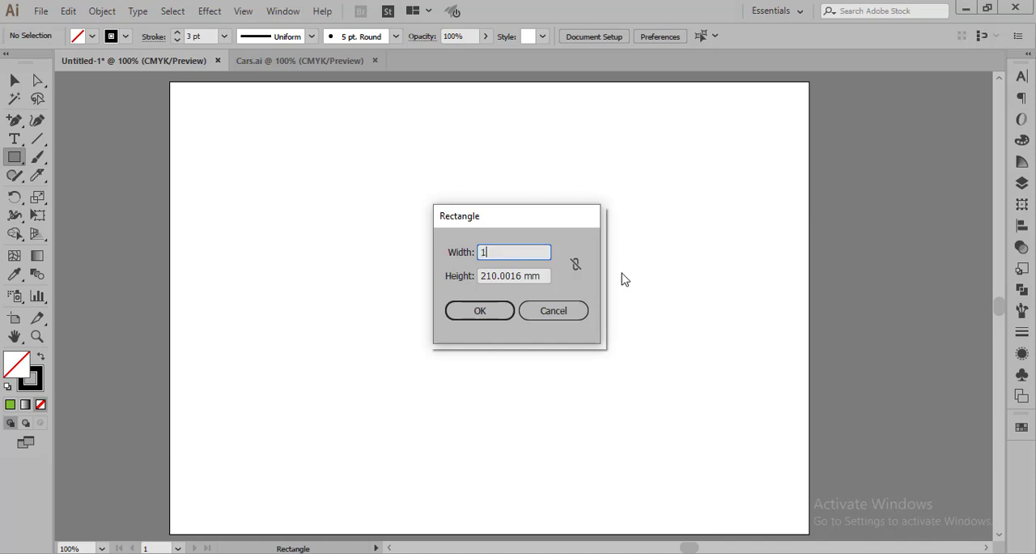
Create a 140 mm by 35 mm rectangle and move it to the upper middle of the artboard.
{"action": "key", "text": "Tab"}
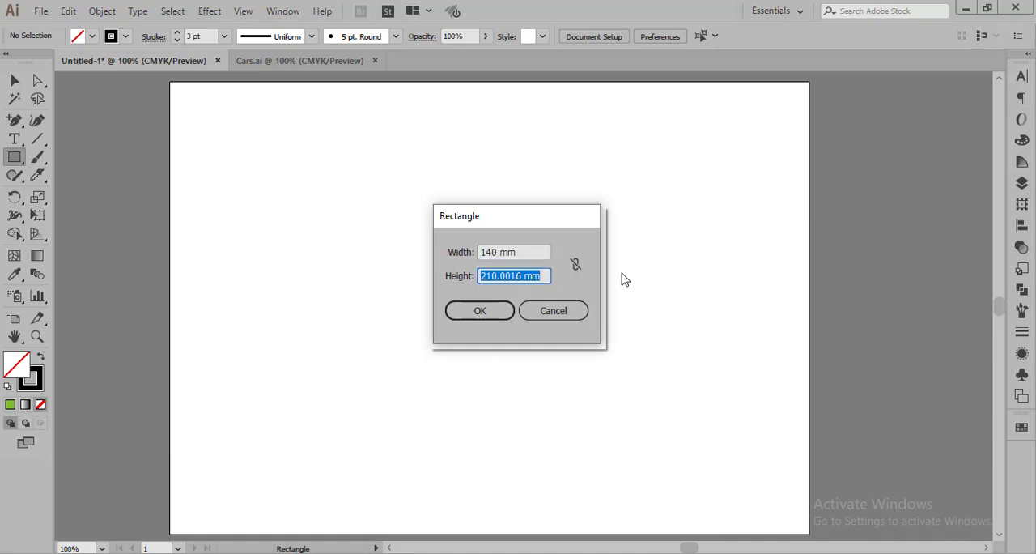
{"action": "type", "text": "35"}
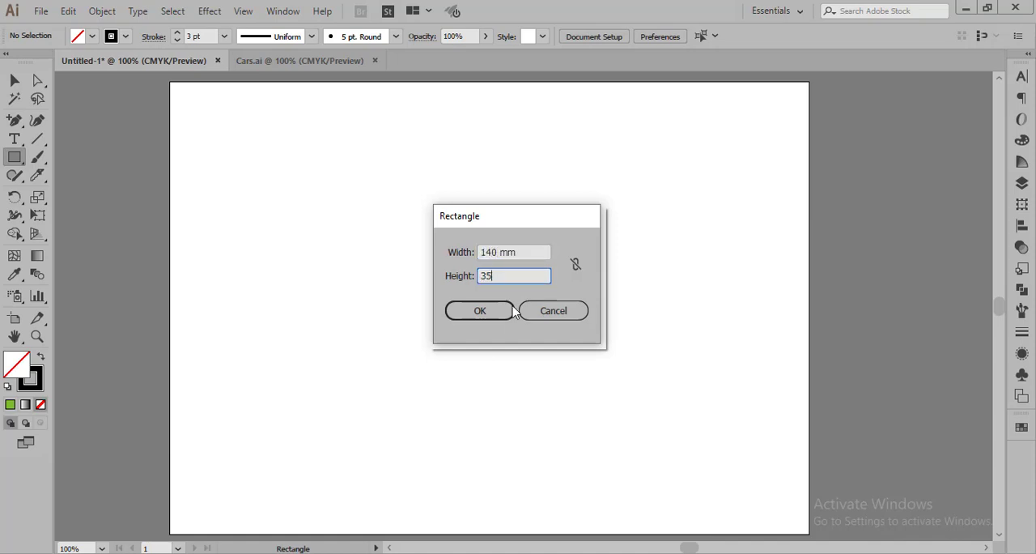
{"action": "left_click", "coordinate": [497, 314]}
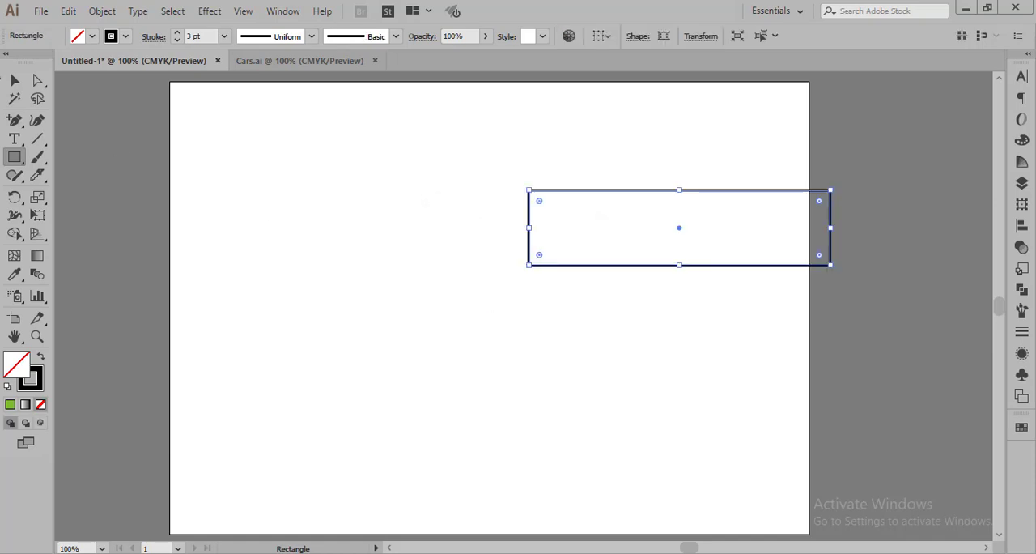
{"action": "left_click", "coordinate": [15, 80]}
{"action": "left_click_drag", "start_coordinate": [654, 192], "coordinate": [518, 171]}
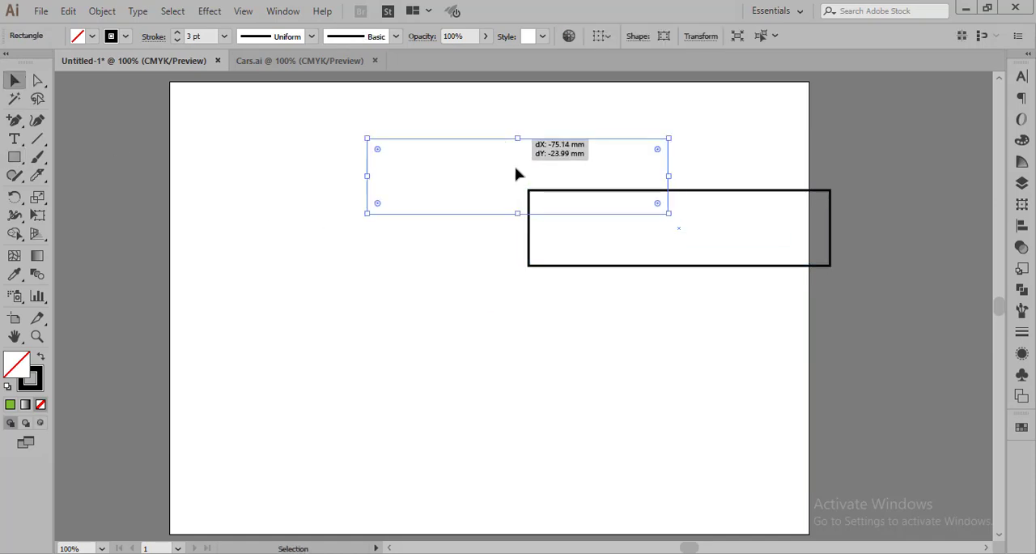
{"action": "left_click", "coordinate": [564, 284]}
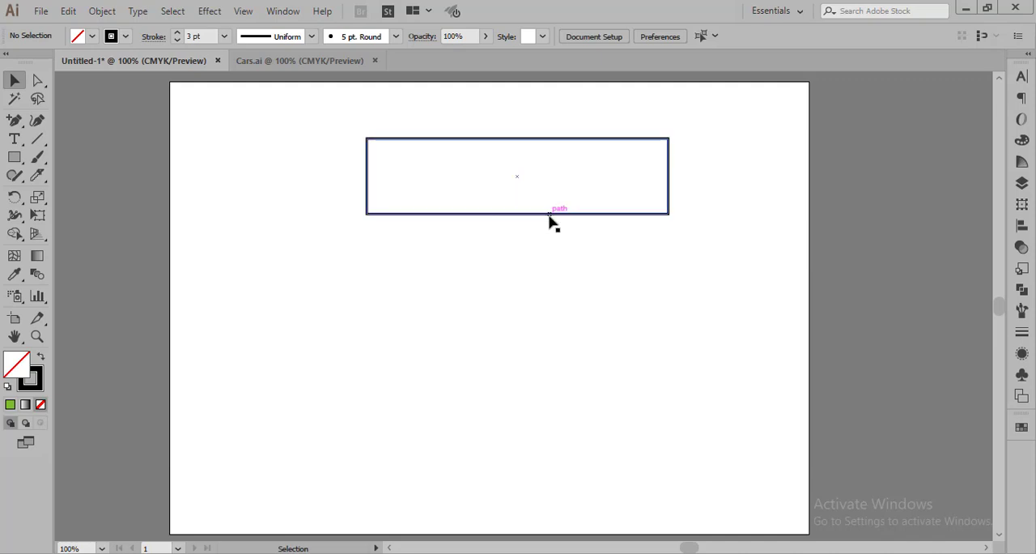
Move the rectangle down to the middle of the artboard and place two copies of it above.
{"action": "left_click_drag", "start_coordinate": [550, 218], "coordinate": [548, 363]}
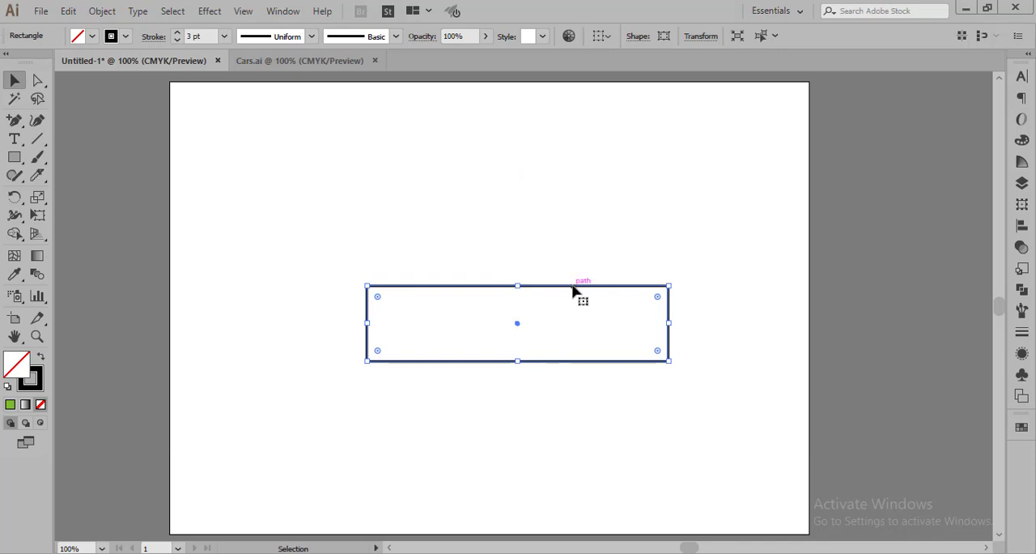
{"action": "left_click_drag", "start_coordinate": [573, 291], "coordinate": [571, 120]}
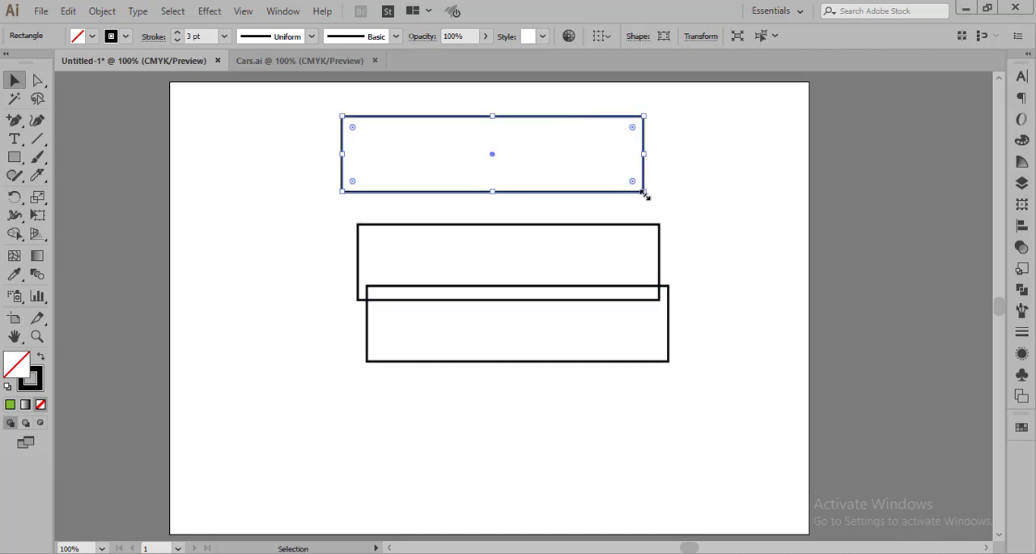
Rotate the topmost copy 90° into a vertical bar, and align the second copy flush with the bar's upper right edge.
{"action": "left_click_drag", "start_coordinate": [644, 195], "coordinate": [259, 293]}
{"action": "left_click", "coordinate": [500, 192]}
{"action": "left_click_drag", "start_coordinate": [490, 225], "coordinate": [463, 123]}
{"action": "left_click", "coordinate": [745, 344]}
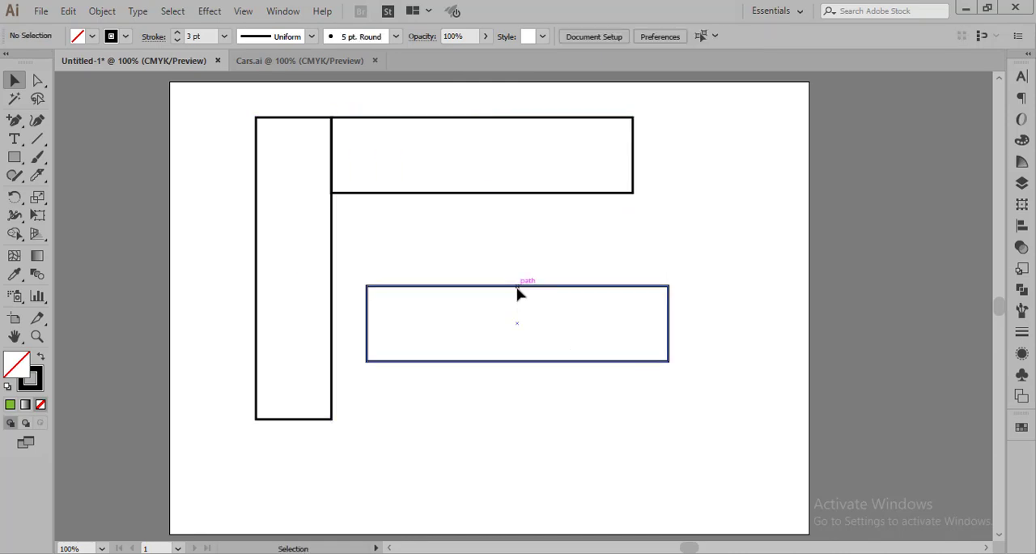
Move the remaining rectangle against the vertical bar's lower right edge and nudge it down toward the bar's bottom edge.
{"action": "left_click_drag", "start_coordinate": [519, 291], "coordinate": [491, 349]}
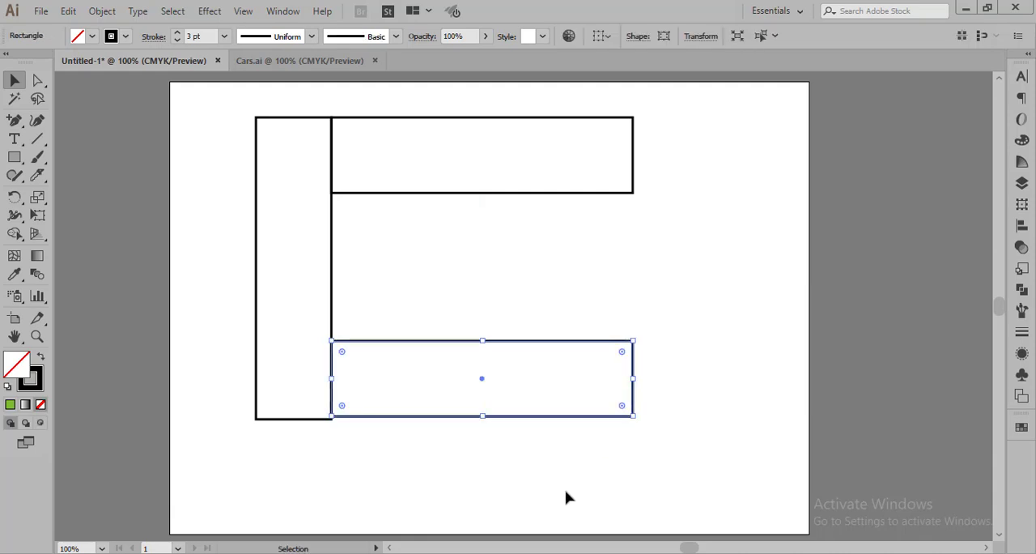
{"action": "key", "text": "Down"}
{"action": "key", "text": "Down"}
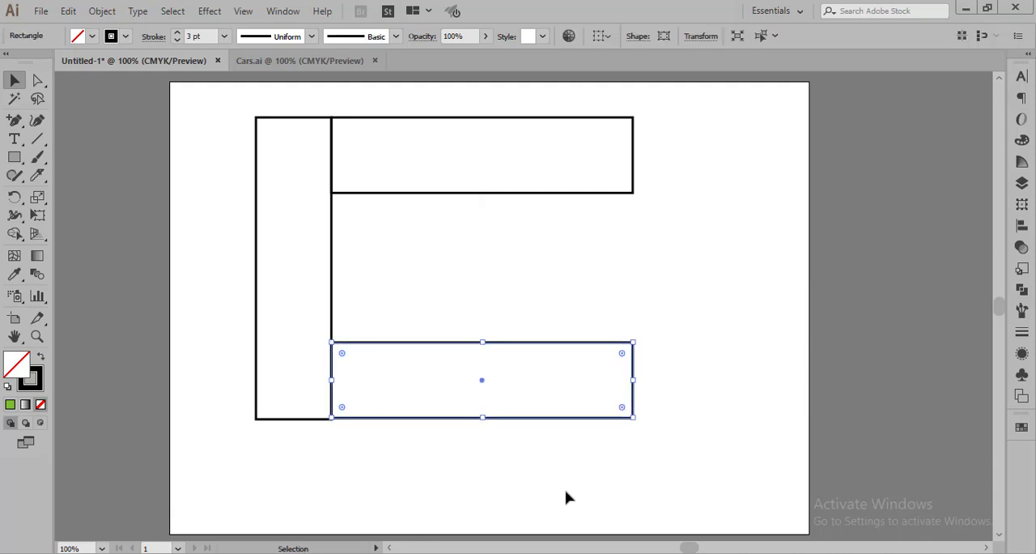
{"action": "left_click", "coordinate": [647, 434]}
{"action": "left_click", "coordinate": [520, 419]}
{"action": "key", "text": "Down"}
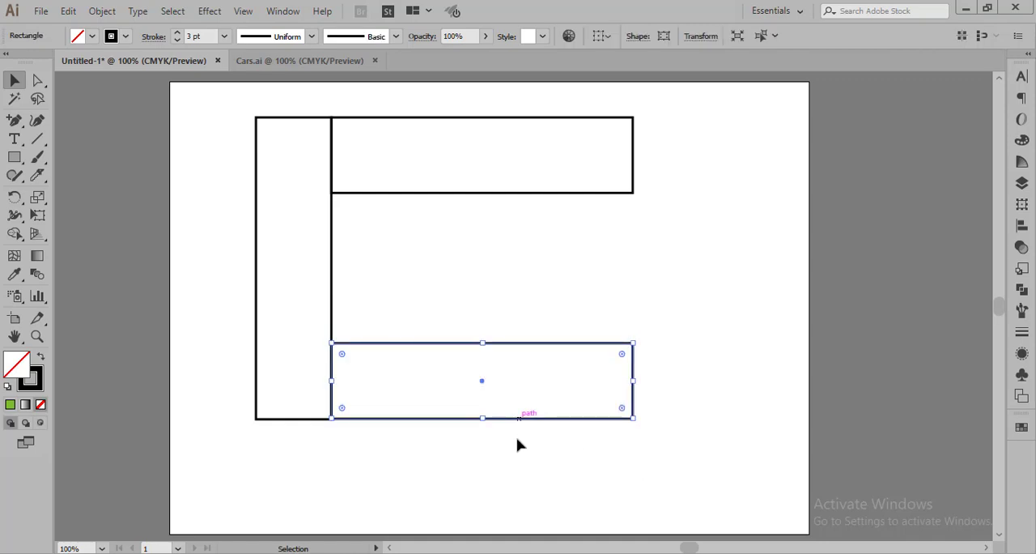
{"action": "left_click", "coordinate": [516, 462]}
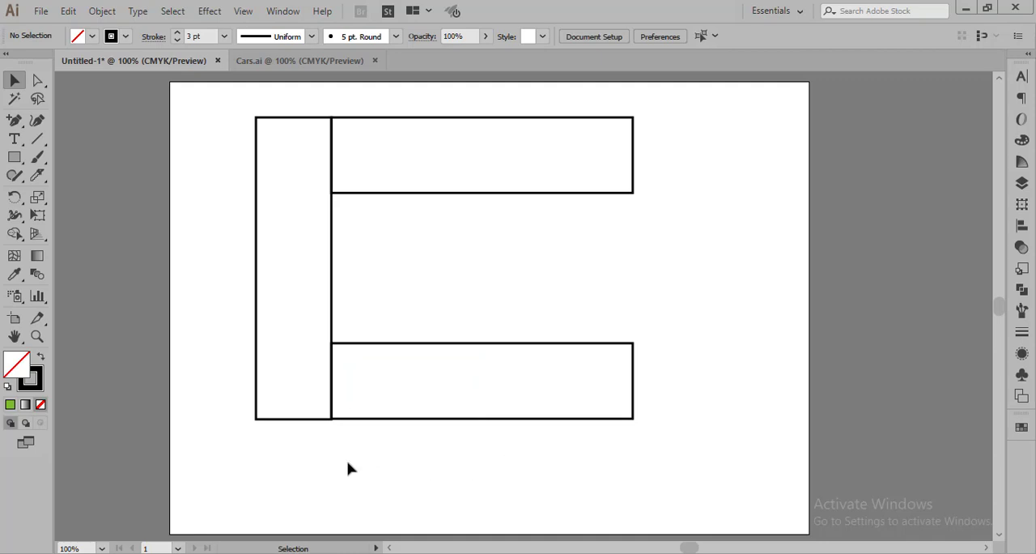
Nudge the lower rectangle down once more to line up its bottom edge with the vertical bar.
{"action": "scroll", "coordinate": [348, 466], "scroll_direction": "up", "scroll_amount": 1}
{"action": "left_click", "coordinate": [437, 397]}
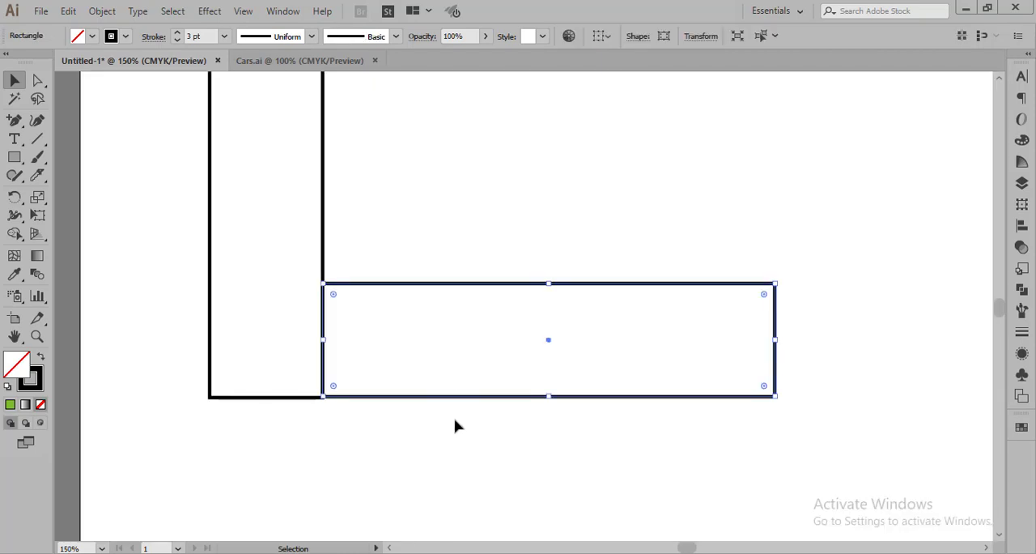
{"action": "key", "text": "Down"}
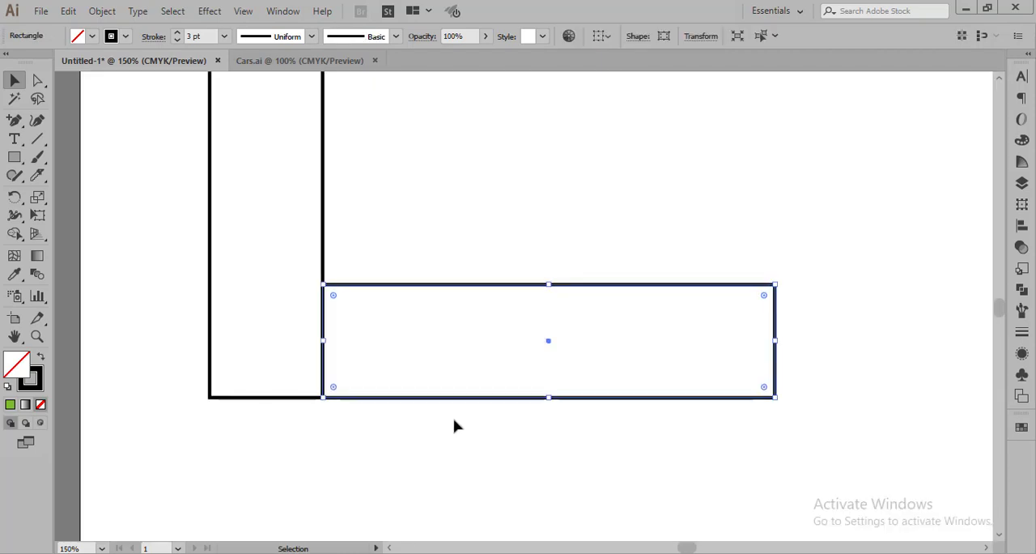
{"action": "left_click", "coordinate": [455, 425]}
{"action": "scroll", "coordinate": [455, 426], "scroll_direction": "down", "scroll_amount": 1}
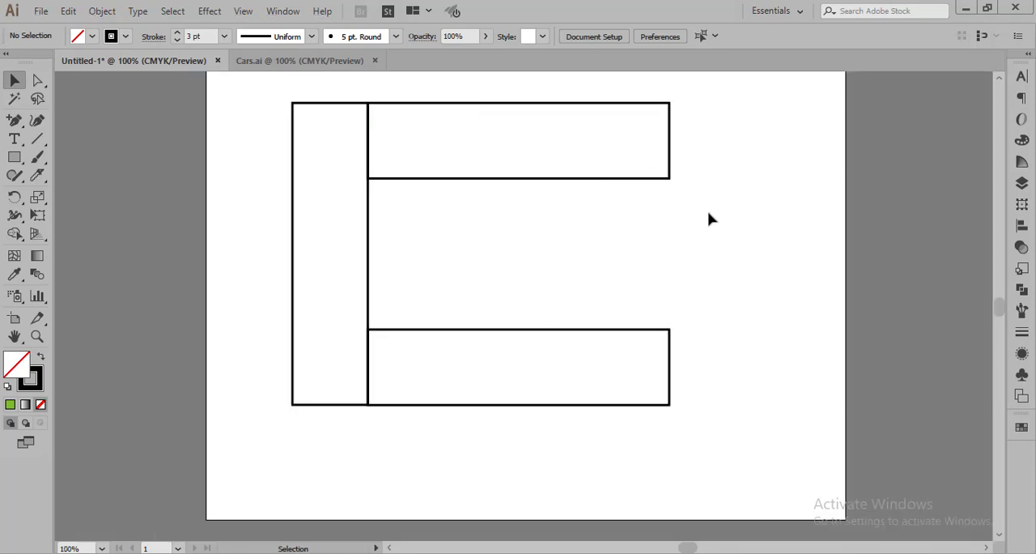
Bring the upper and lower horizontal rectangles to the front, above the vertical bar.
{"action": "left_click", "coordinate": [466, 106]}
{"action": "right_click", "coordinate": [467, 105]}
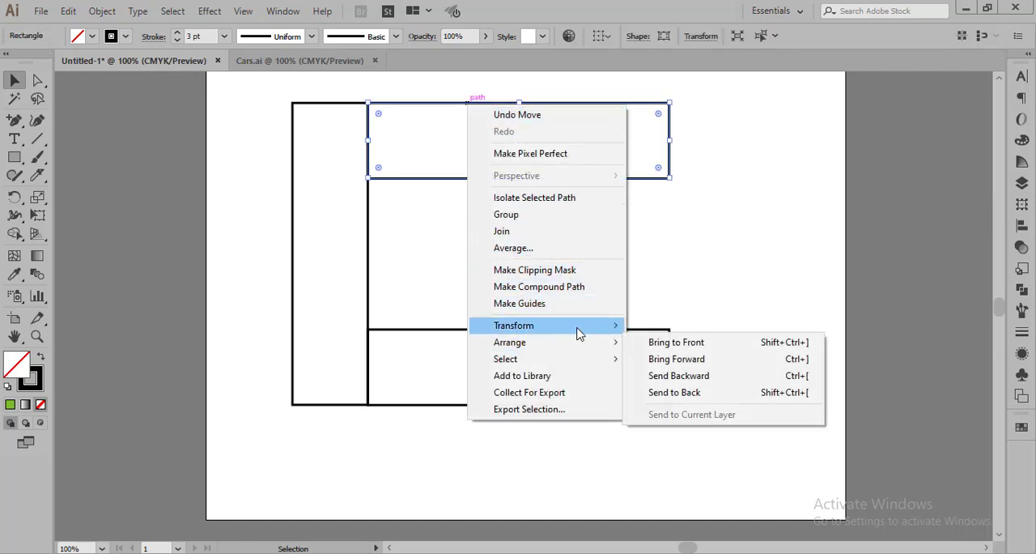
{"action": "mouse_move", "coordinate": [580, 345]}
{"action": "left_click", "coordinate": [674, 340]}
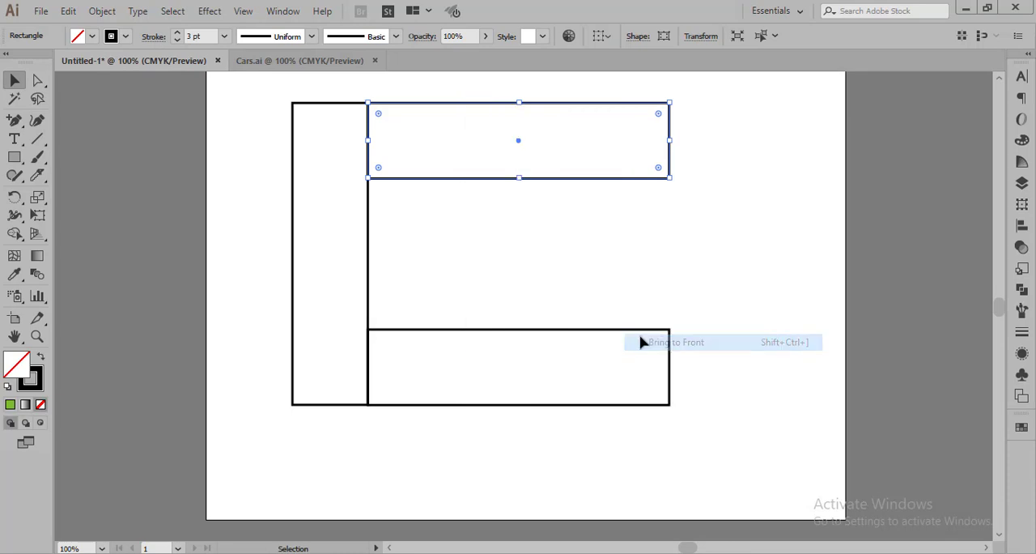
{"action": "right_click", "coordinate": [637, 333]}
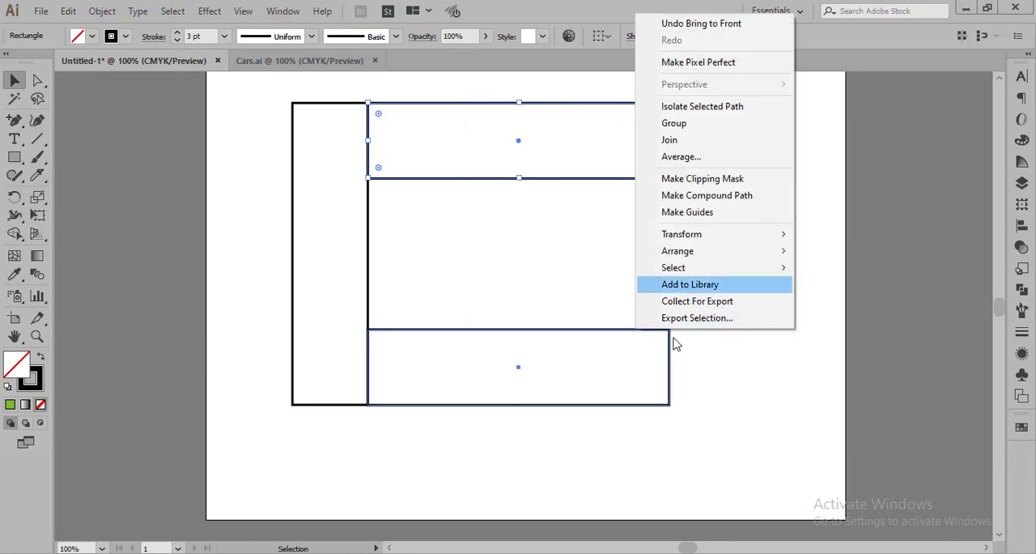
{"action": "left_click", "coordinate": [715, 410]}
{"action": "left_click", "coordinate": [670, 409]}
{"action": "right_click", "coordinate": [673, 411]}
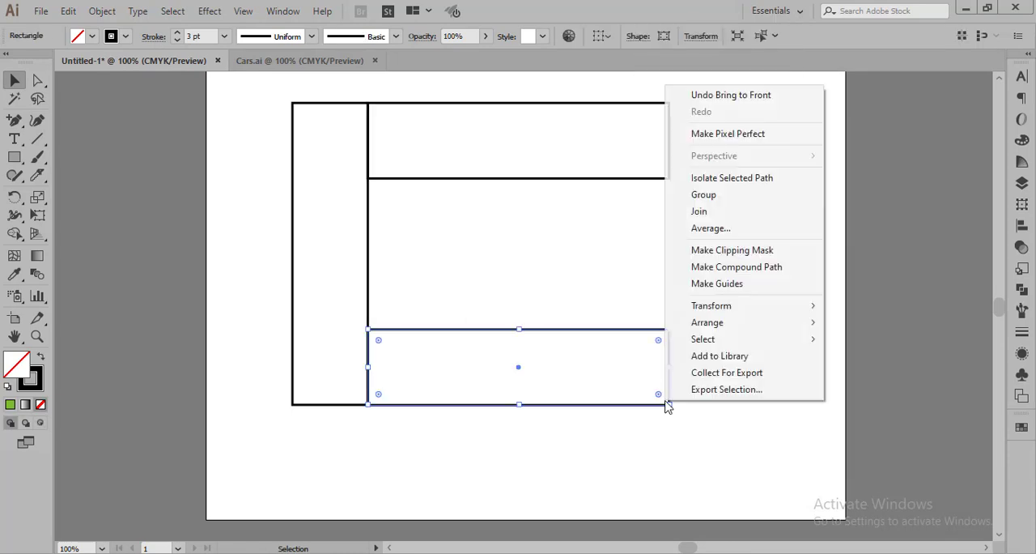
{"action": "mouse_move", "coordinate": [724, 325]}
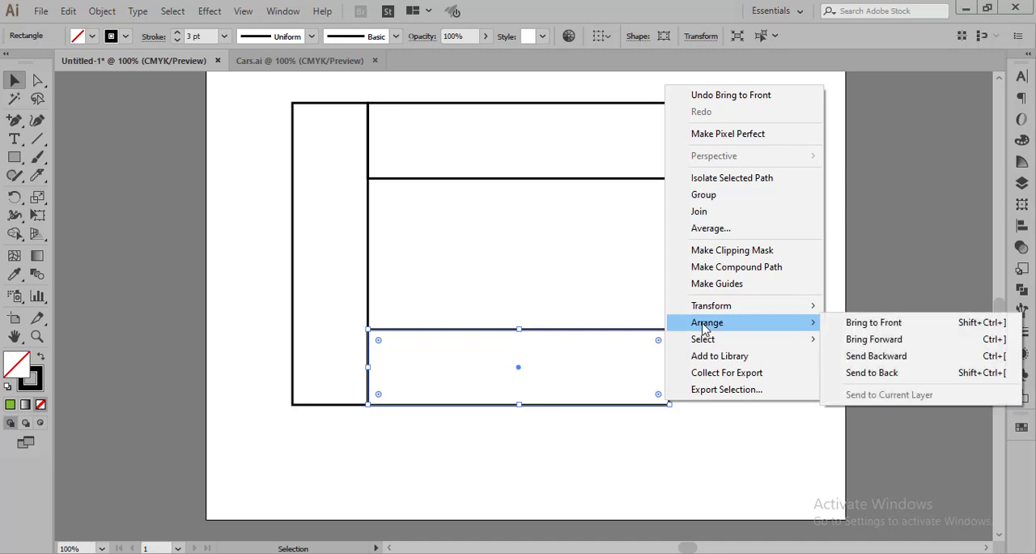
{"action": "left_click", "coordinate": [850, 324]}
{"action": "left_click", "coordinate": [737, 420]}
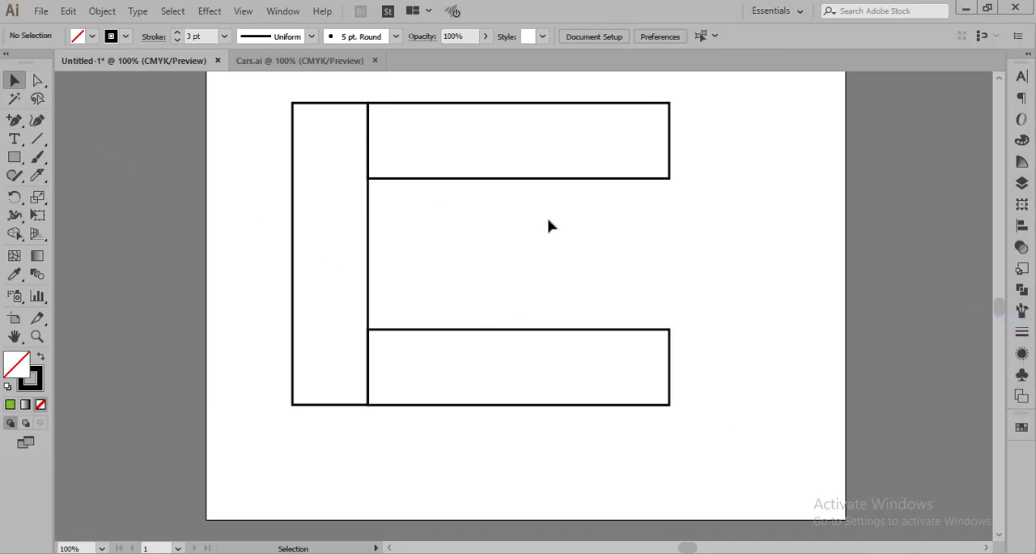
Shift the inner-edge anchor points of both horizontal rectangles 35 mm to the left, forming slanted parallelograms.
{"action": "key", "text": "a"}
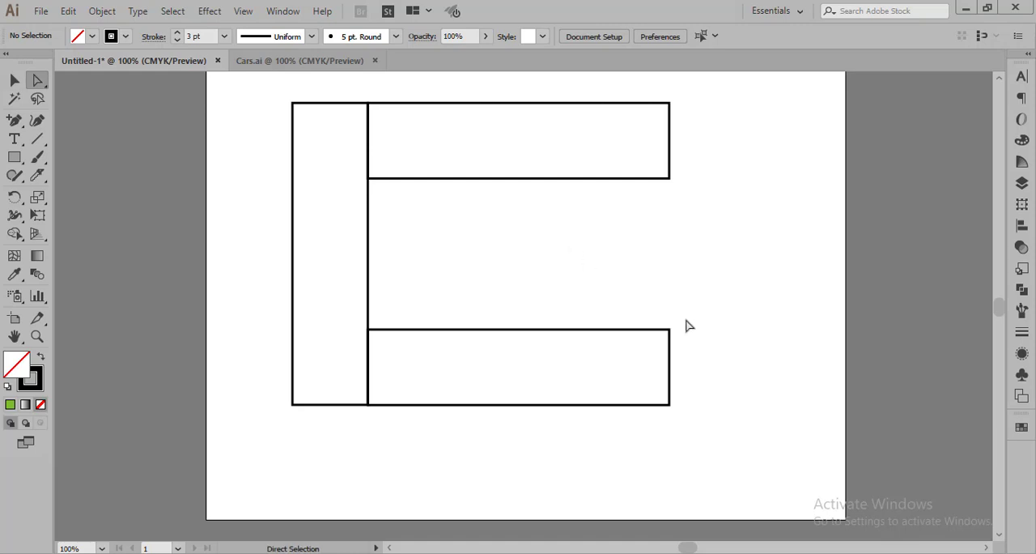
{"action": "left_click_drag", "start_coordinate": [684, 317], "coordinate": [369, 339]}
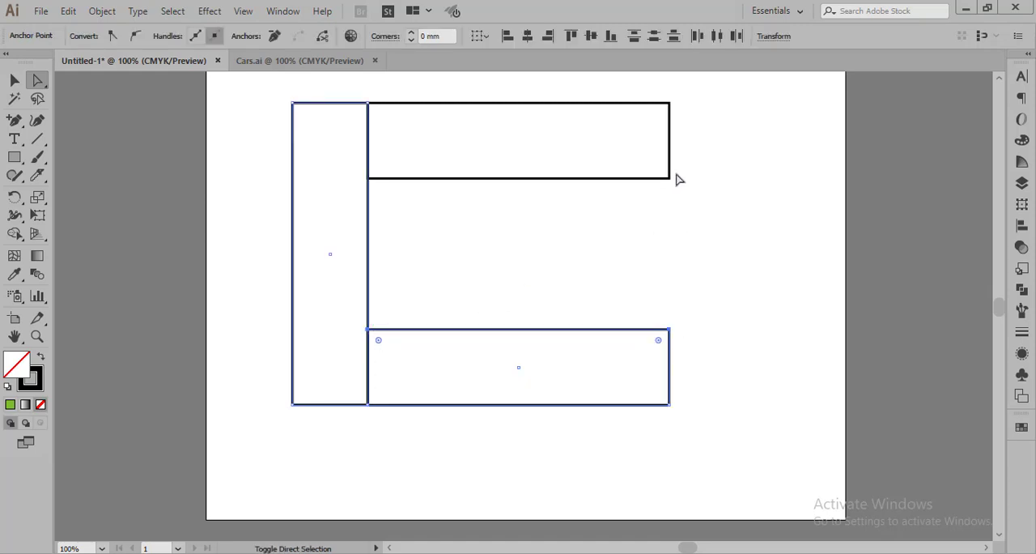
{"action": "left_click_drag", "start_coordinate": [676, 173], "coordinate": [369, 199]}
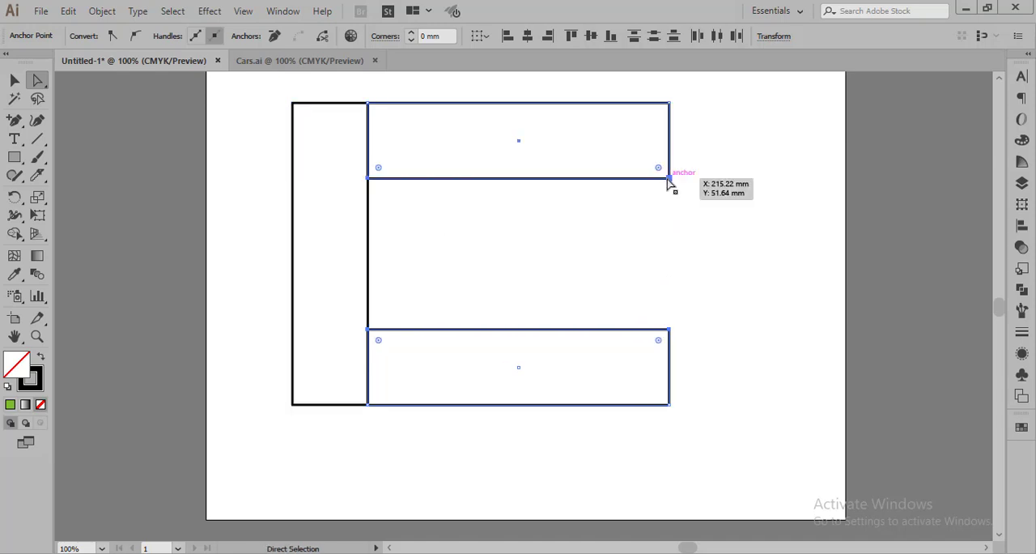
{"action": "left_click_drag", "start_coordinate": [669, 177], "coordinate": [593, 184]}
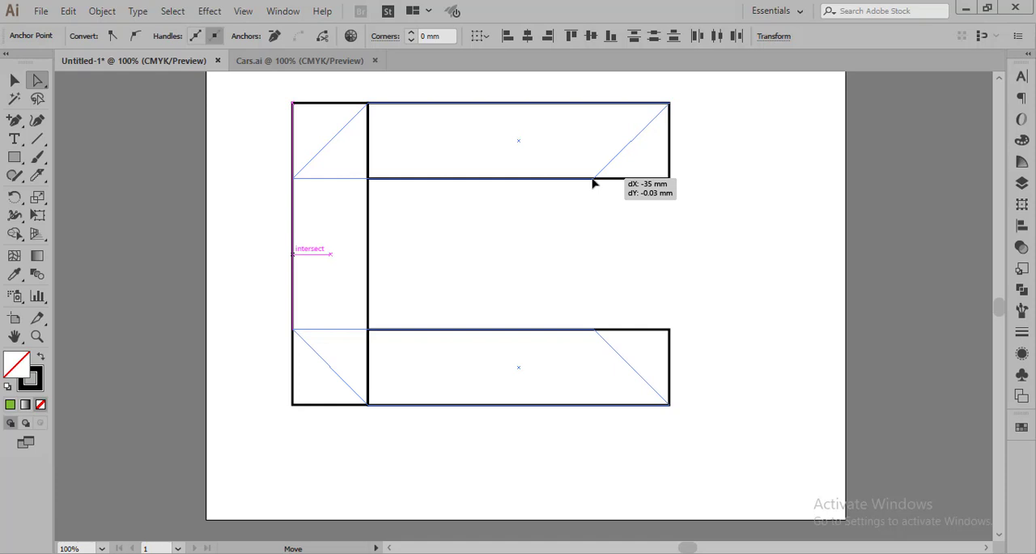
{"action": "left_click_drag", "start_coordinate": [592, 184], "coordinate": [593, 185]}
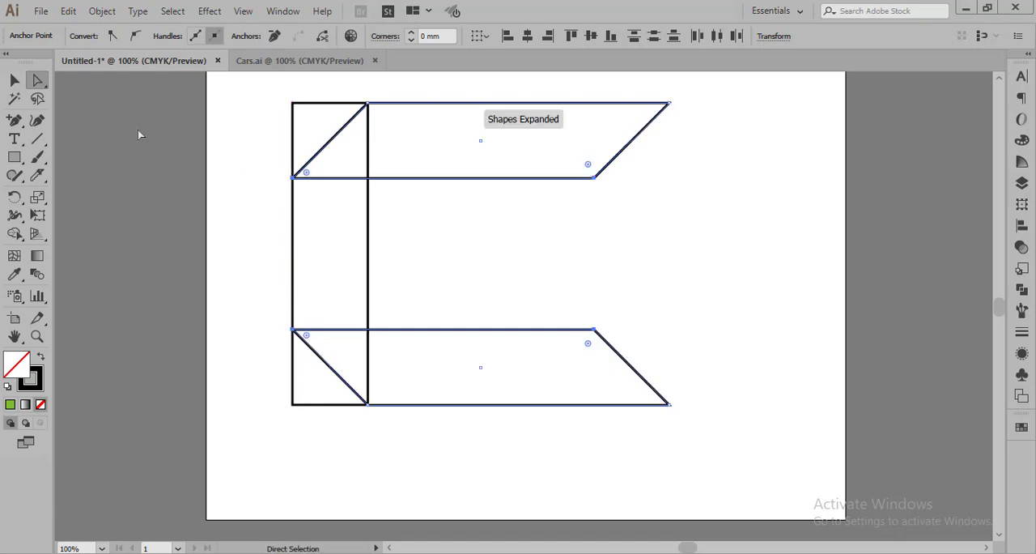
Select the vertical bar and both parallelograms and move them together to the right on the artboard.
{"action": "left_click", "coordinate": [15, 81]}
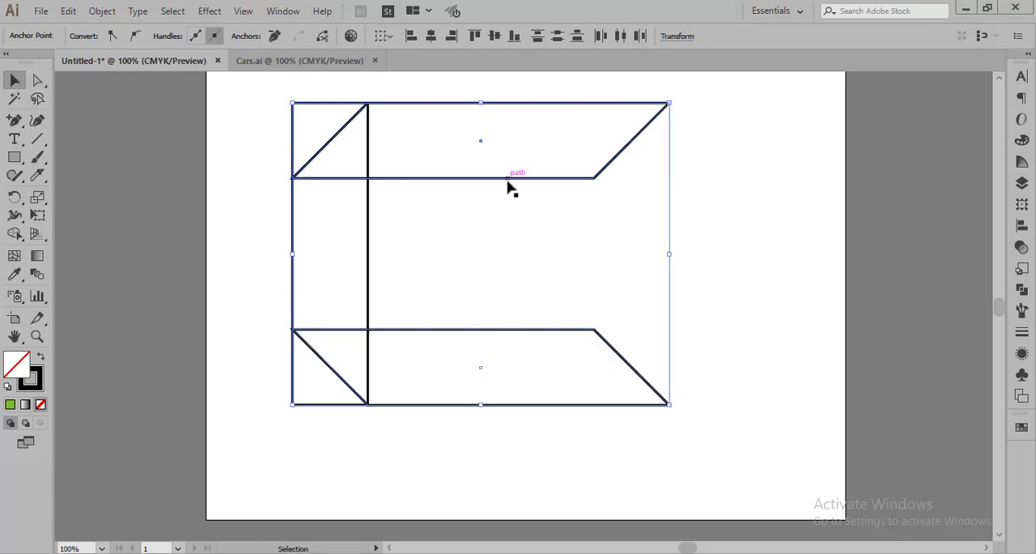
{"action": "left_click", "coordinate": [263, 117]}
{"action": "mouse_move", "coordinate": [270, 103]}
{"action": "left_mouse_down"}
{"action": "mouse_move", "coordinate": [484, 225]}
{"action": "mouse_move", "coordinate": [652, 371]}
{"action": "mouse_move", "coordinate": [701, 438]}
{"action": "mouse_move", "coordinate": [667, 392]}
{"action": "left_mouse_up"}
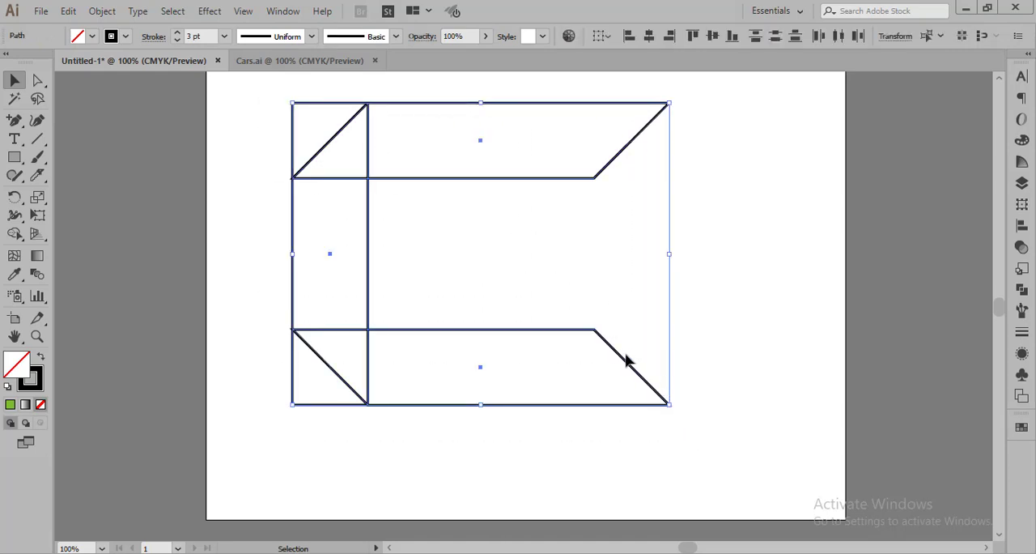
{"action": "left_click_drag", "start_coordinate": [627, 364], "coordinate": [694, 363]}
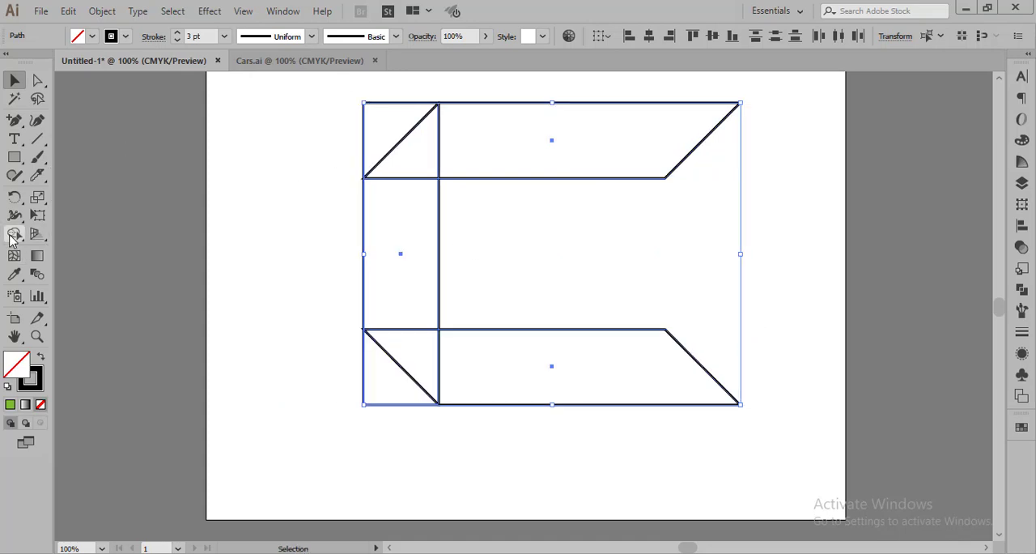
Use Shape Builder to remove the two outer corner triangles and merge the bar and parallelograms into one C-shaped outline.
{"action": "left_click_drag", "start_coordinate": [14, 234], "coordinate": [104, 234]}
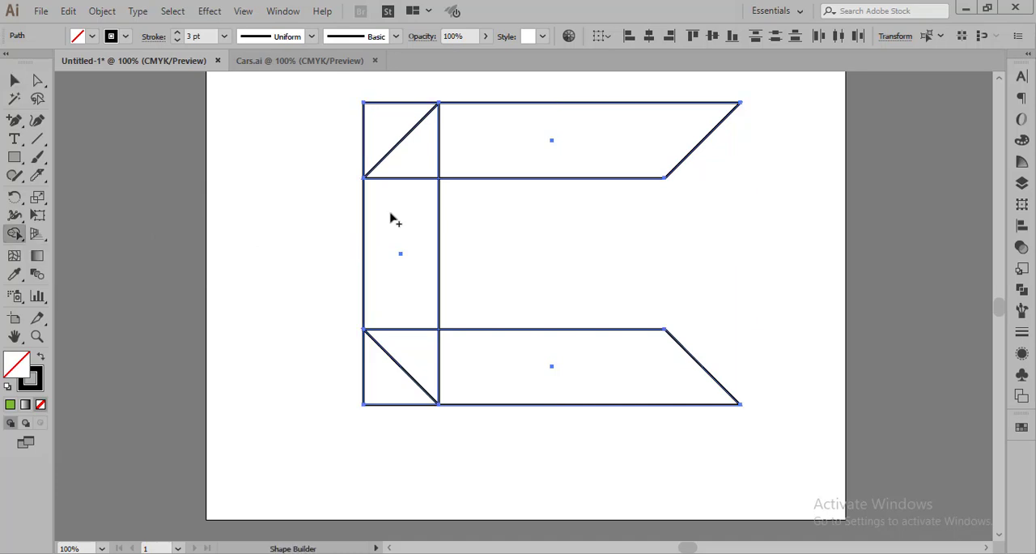
{"action": "left_click_drag", "start_coordinate": [429, 154], "coordinate": [492, 162]}
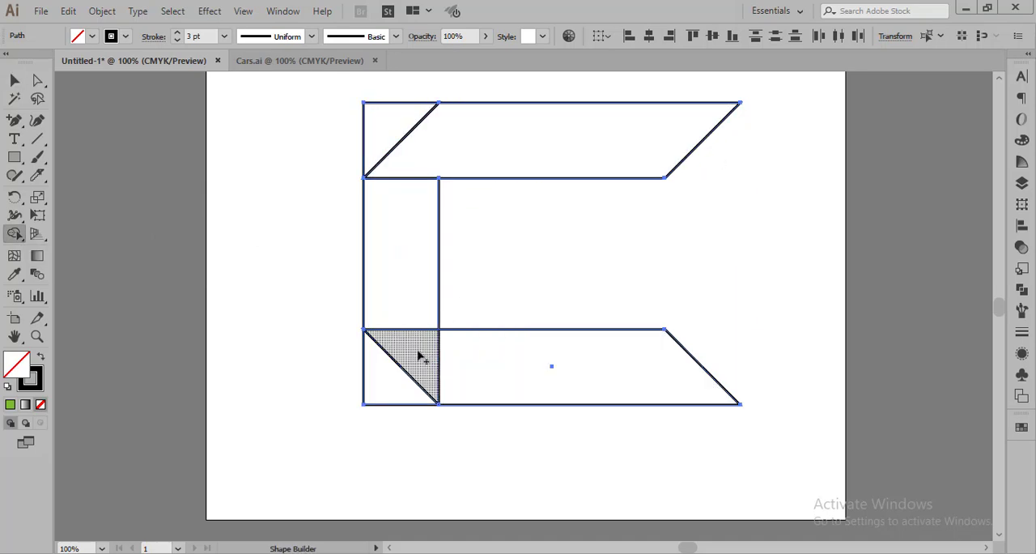
{"action": "left_click_drag", "start_coordinate": [418, 354], "coordinate": [503, 359]}
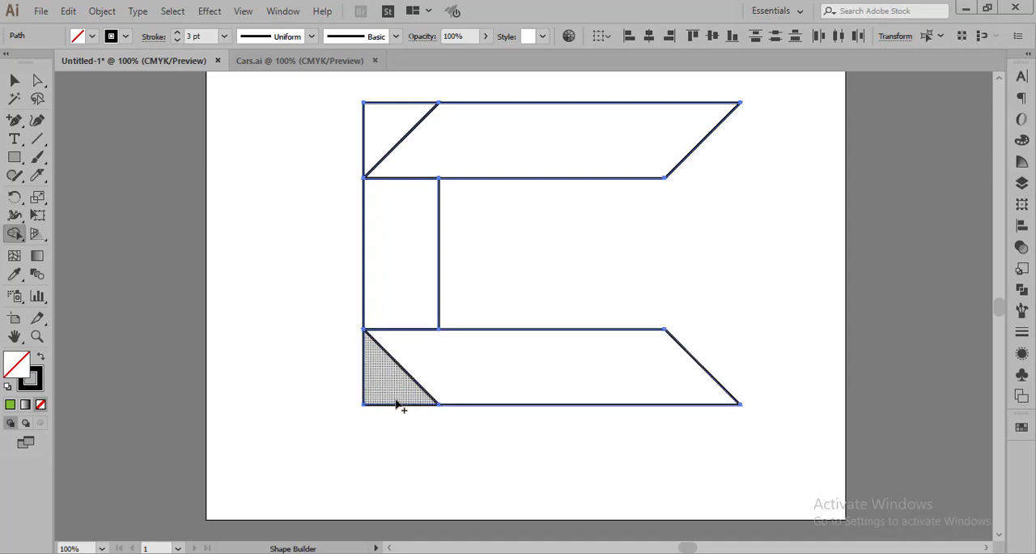
{"action": "left_click", "coordinate": [380, 380], "text": "alt"}
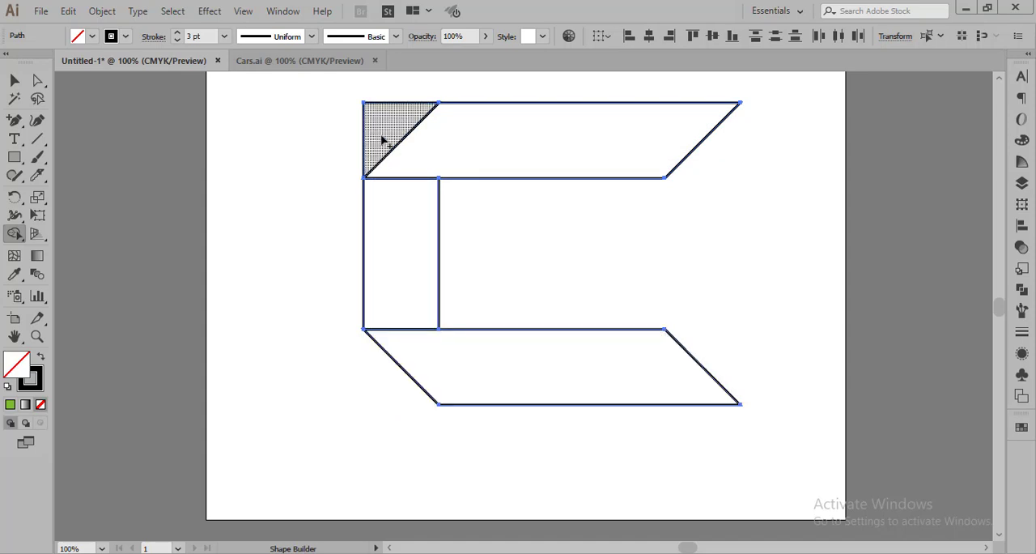
{"action": "left_click_drag", "start_coordinate": [380, 134], "coordinate": [317, 150]}
{"action": "mouse_move", "coordinate": [423, 156]}
{"action": "left_mouse_down"}
{"action": "mouse_move", "coordinate": [413, 272]}
{"action": "mouse_move", "coordinate": [437, 415]}
{"action": "left_mouse_up"}
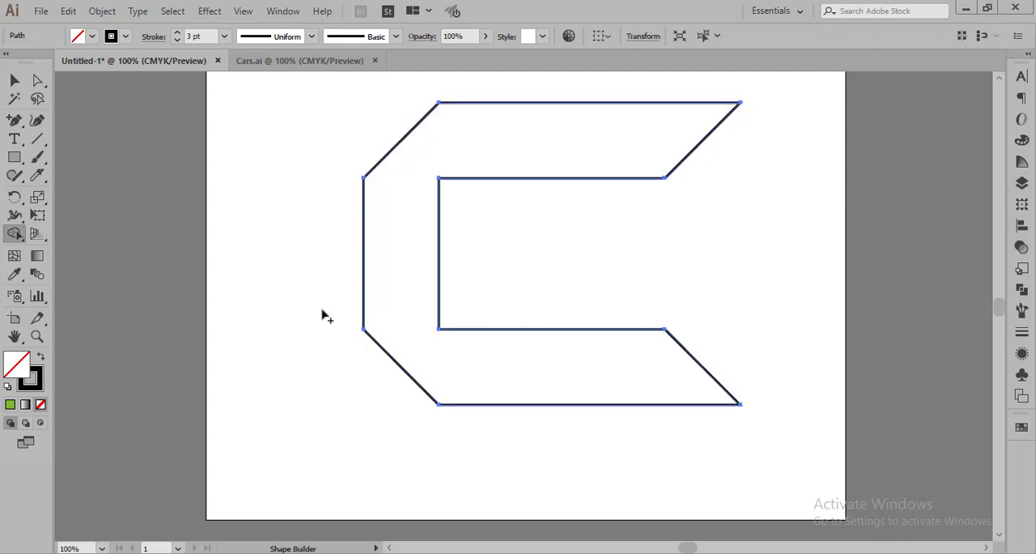
{"action": "left_click", "coordinate": [15, 80]}
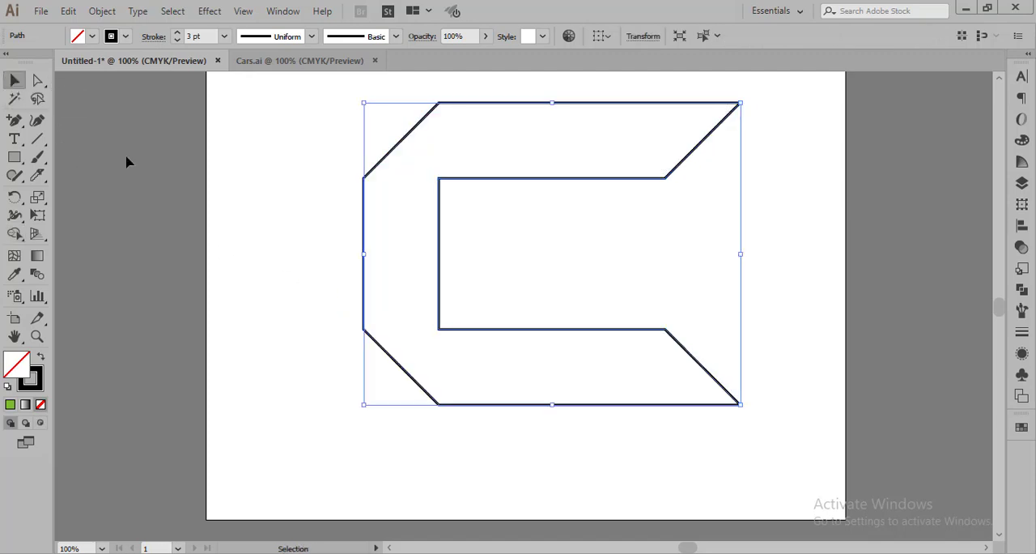
Move the whole C-shaped outline off the artboard, onto the empty canvas to its right.
{"action": "left_click", "coordinate": [322, 378]}
{"action": "key", "text": "ctrl+minus"}
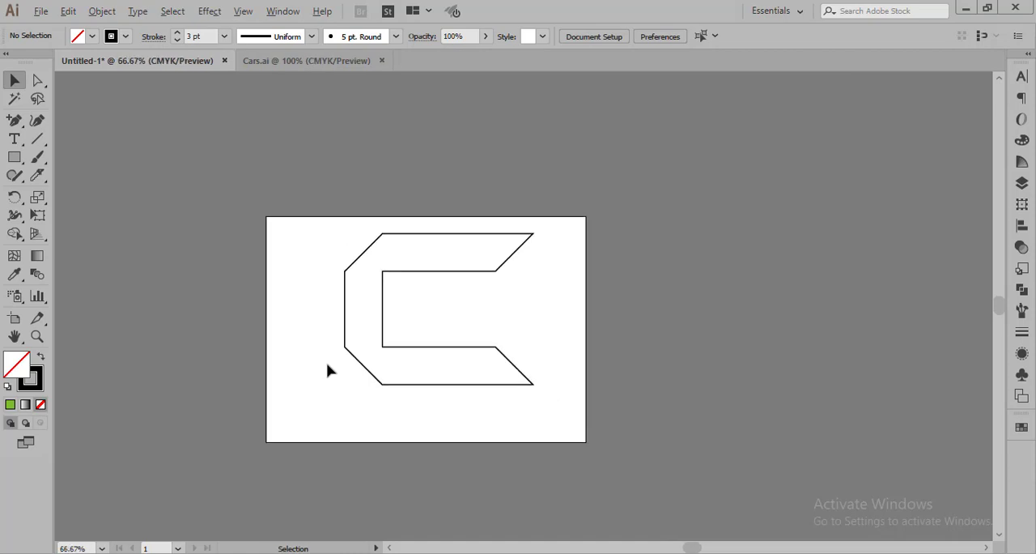
{"action": "key", "text": "ctrl+plus"}
{"action": "key", "text": "ctrl+minus"}
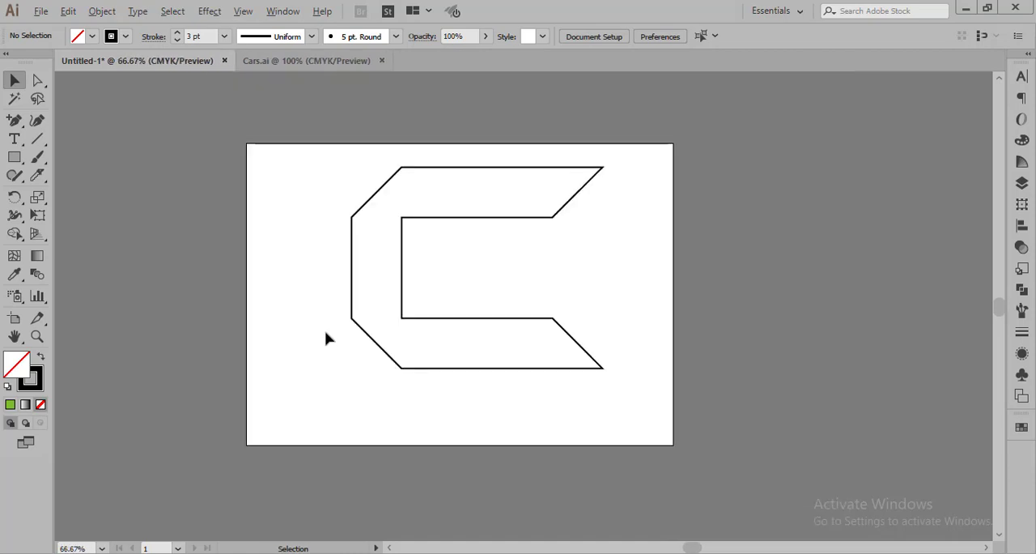
{"action": "left_click_drag", "start_coordinate": [352, 156], "coordinate": [567, 397]}
{"action": "left_click_drag", "start_coordinate": [526, 167], "coordinate": [863, 159]}
Draw a rectangle covering the entire artboard and fill it with the last-used green.
{"action": "left_click_drag", "start_coordinate": [21, 159], "coordinate": [56, 154]}
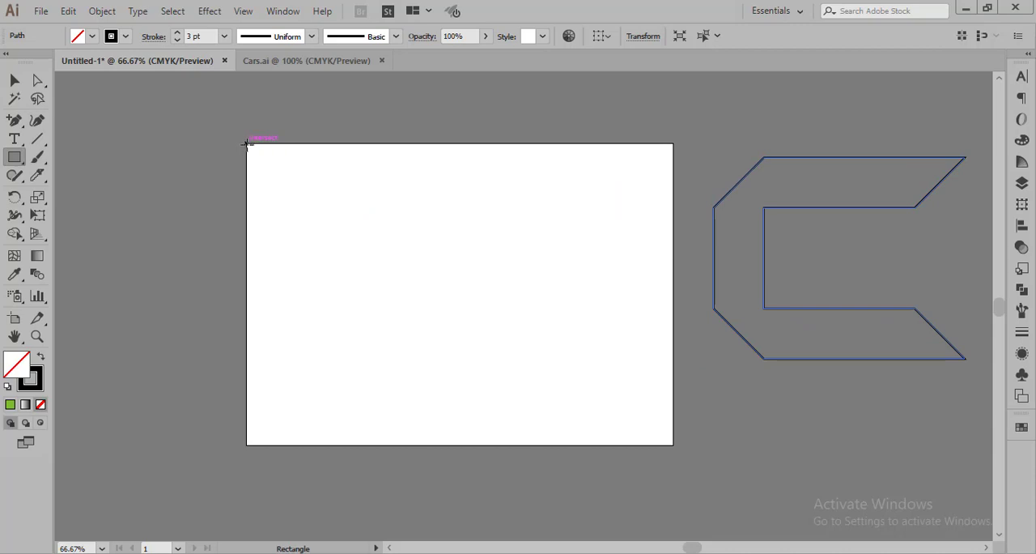
{"action": "mouse_move", "coordinate": [247, 147]}
{"action": "left_mouse_down"}
{"action": "mouse_move", "coordinate": [304, 300]}
{"action": "mouse_move", "coordinate": [484, 397]}
{"action": "mouse_move", "coordinate": [673, 444]}
{"action": "left_mouse_up"}
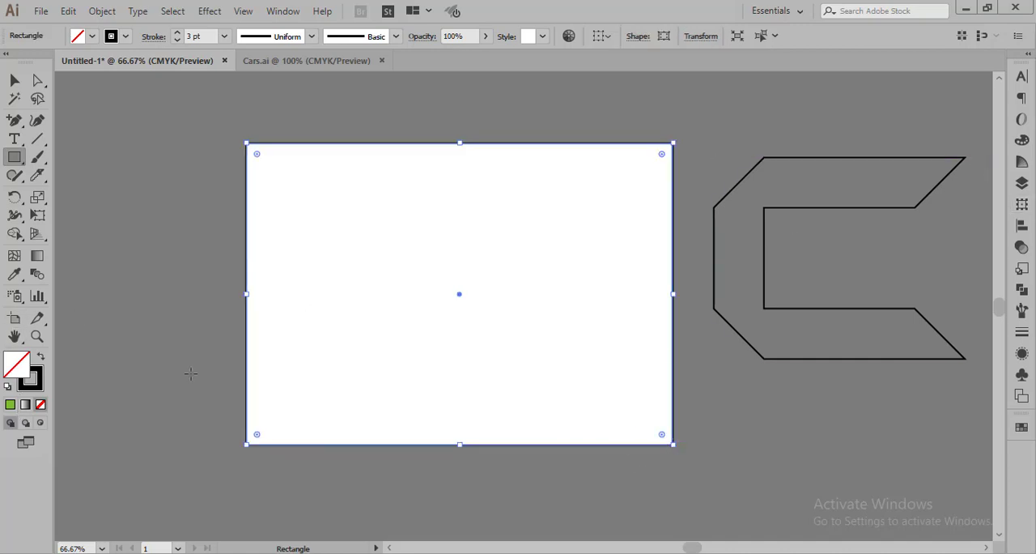
{"action": "left_click", "coordinate": [10, 406]}
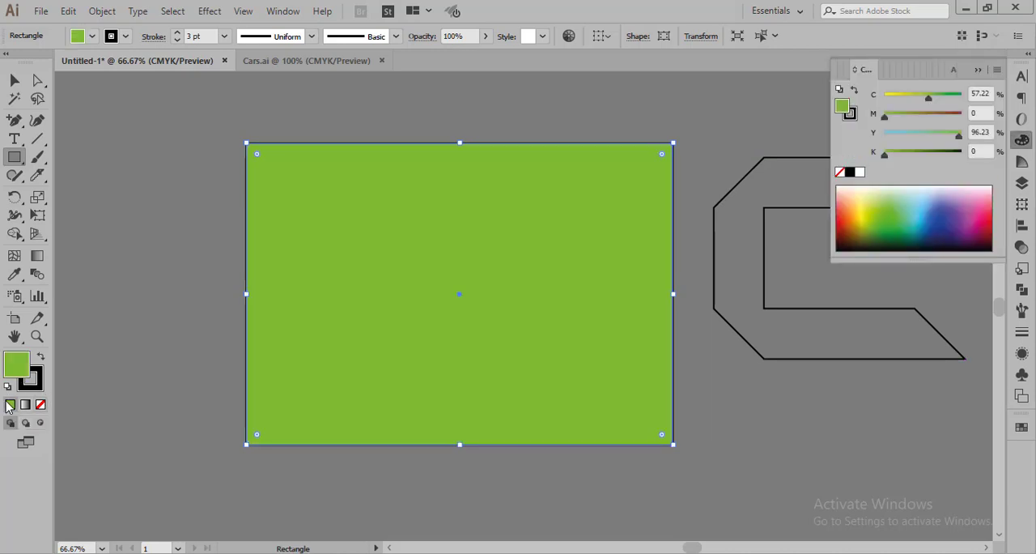
{"action": "left_click", "coordinate": [978, 70]}
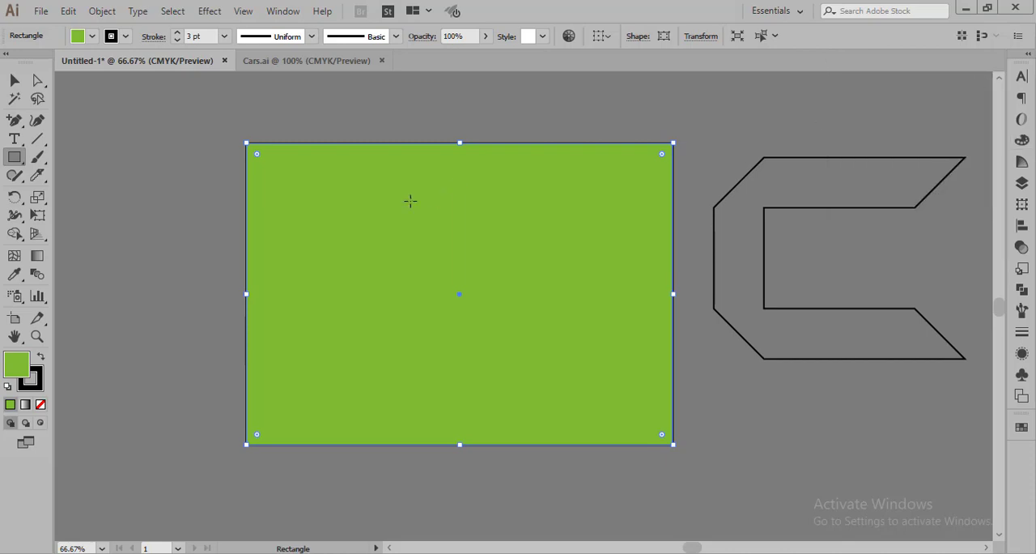
{"action": "left_click", "coordinate": [15, 80]}
{"action": "left_click", "coordinate": [831, 426]}
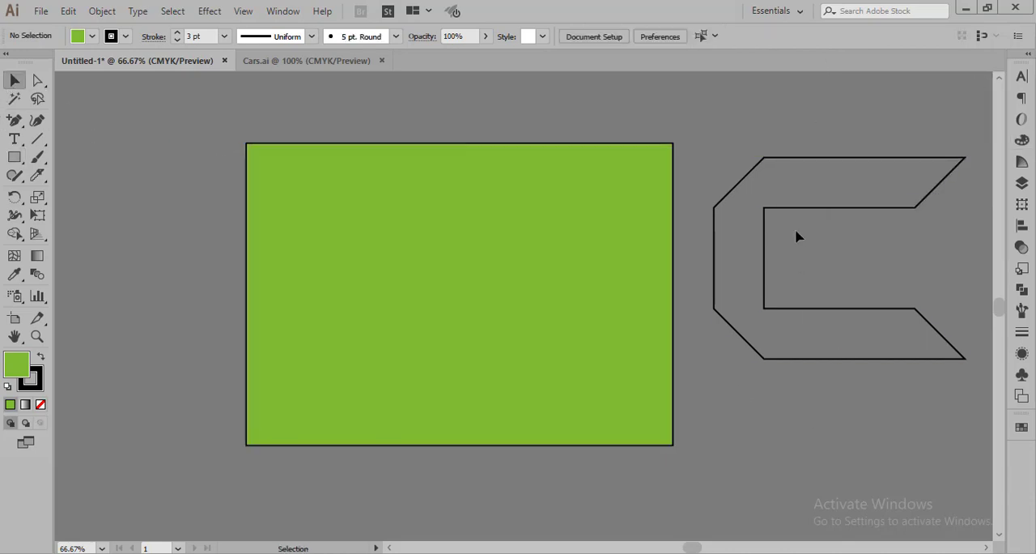
Move the C shape back to the centre of the green rectangle and bring it to the front.
{"action": "left_click_drag", "start_coordinate": [798, 215], "coordinate": [420, 244]}
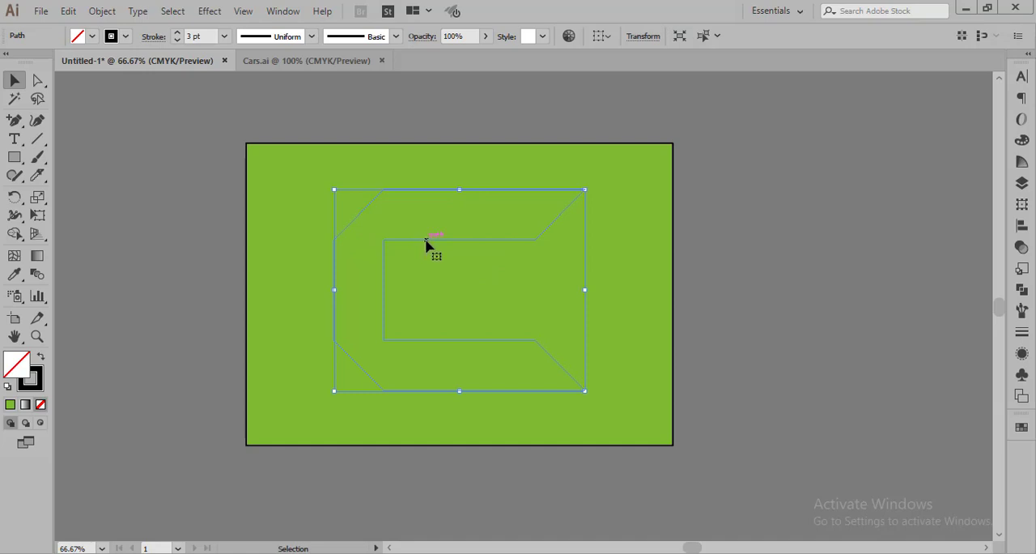
{"action": "right_click", "coordinate": [425, 239]}
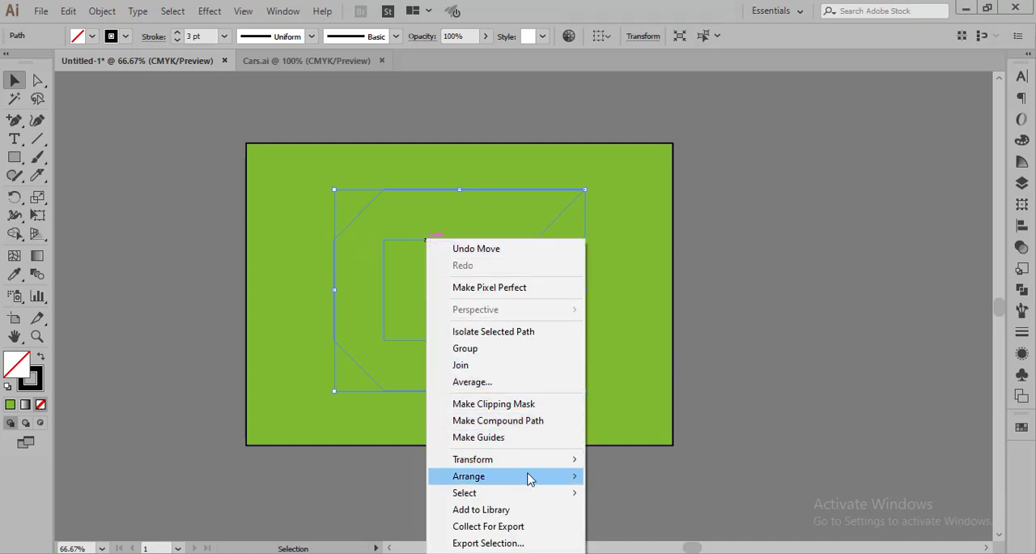
{"action": "mouse_move", "coordinate": [527, 476]}
{"action": "left_click", "coordinate": [613, 475]}
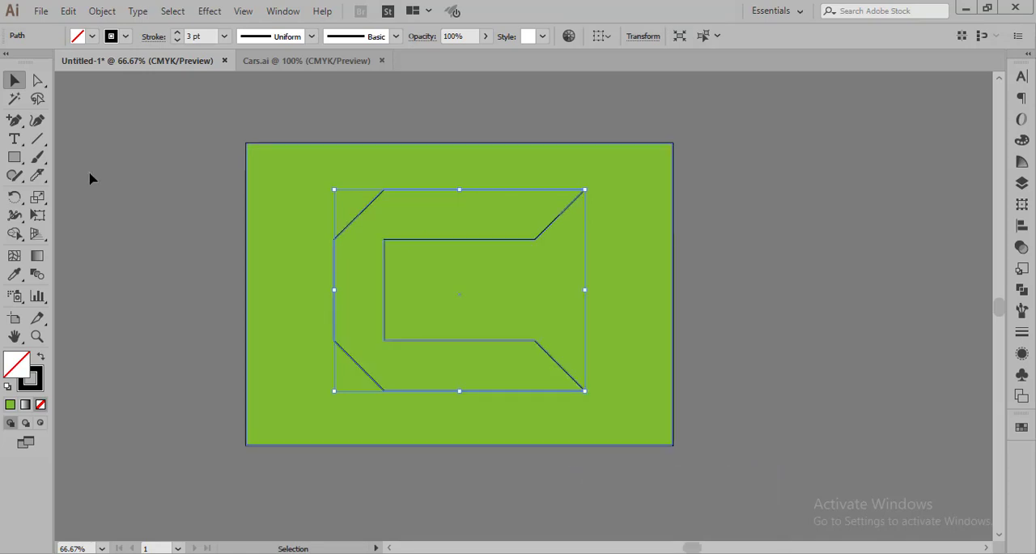
Give the C shape a white fill and a white stroke, and leave it deselected.
{"action": "left_click", "coordinate": [92, 36]}
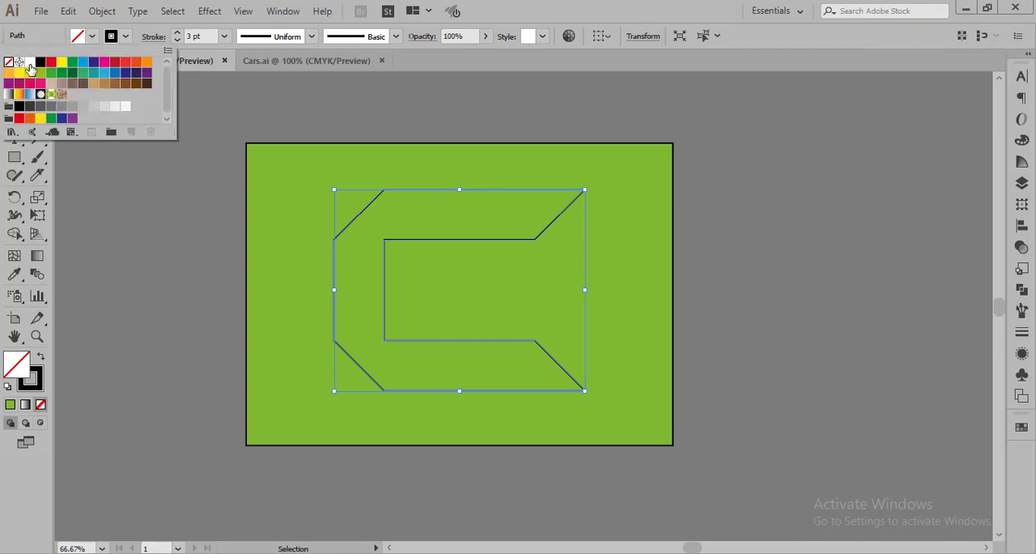
{"action": "left_click", "coordinate": [29, 62]}
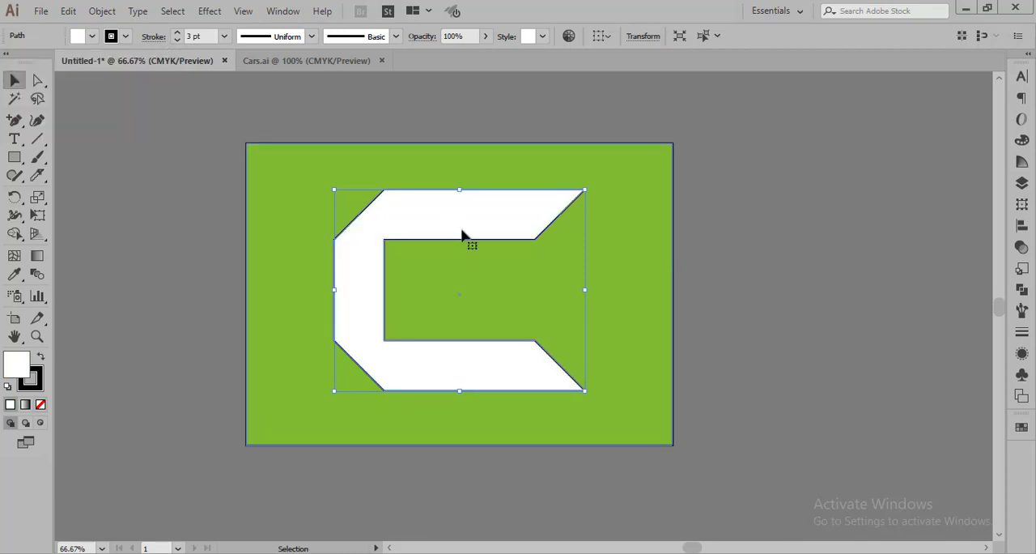
{"action": "left_click", "coordinate": [780, 273]}
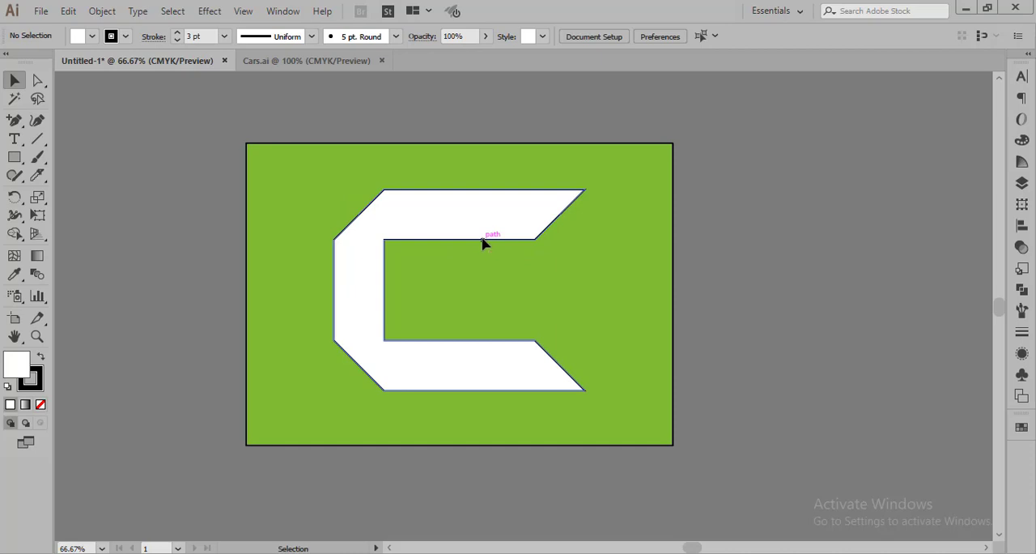
{"action": "left_click", "coordinate": [483, 241]}
{"action": "left_click", "coordinate": [126, 38]}
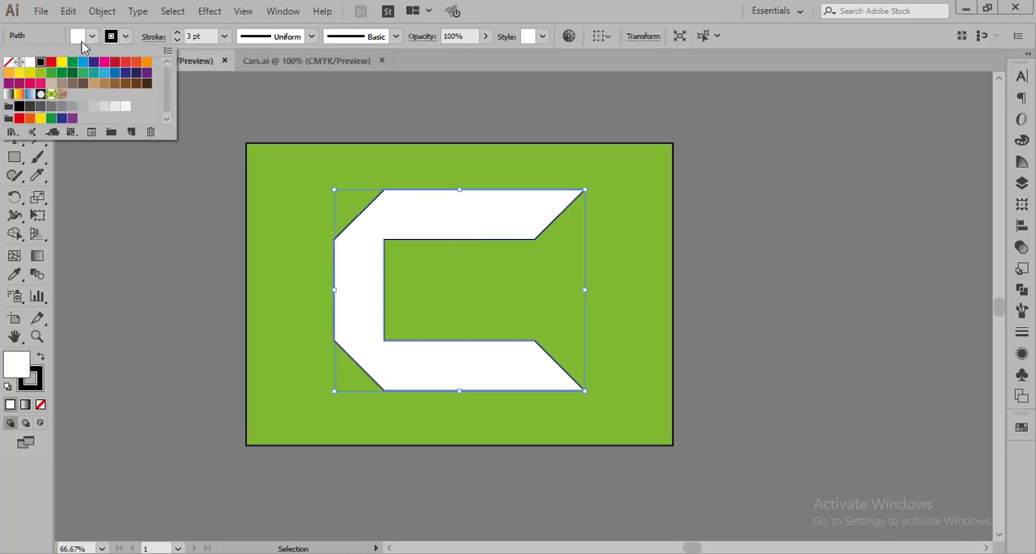
{"action": "left_click", "coordinate": [29, 62]}
{"action": "left_click", "coordinate": [818, 281]}
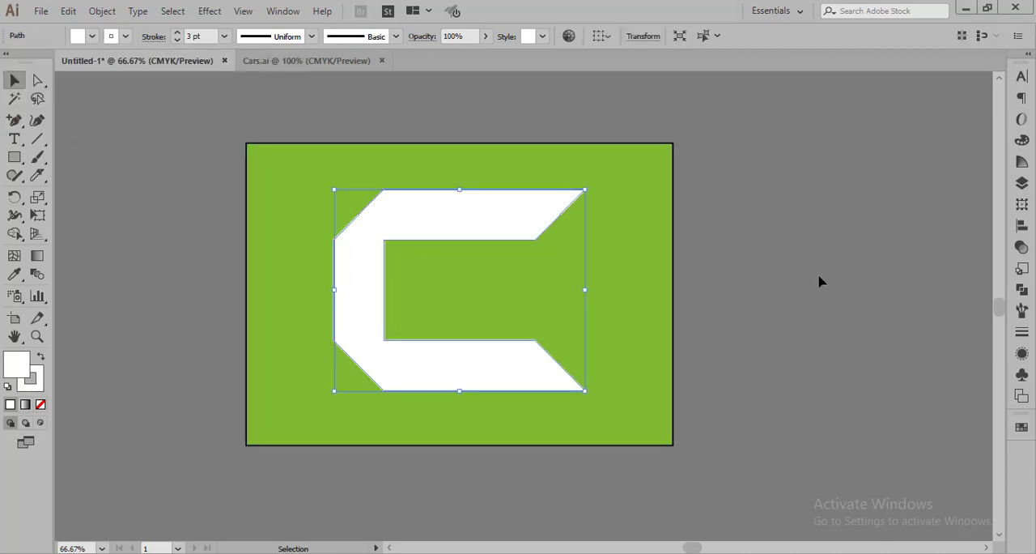
{"action": "left_click", "coordinate": [818, 299]}
{"action": "key", "text": "ctrl+1"}
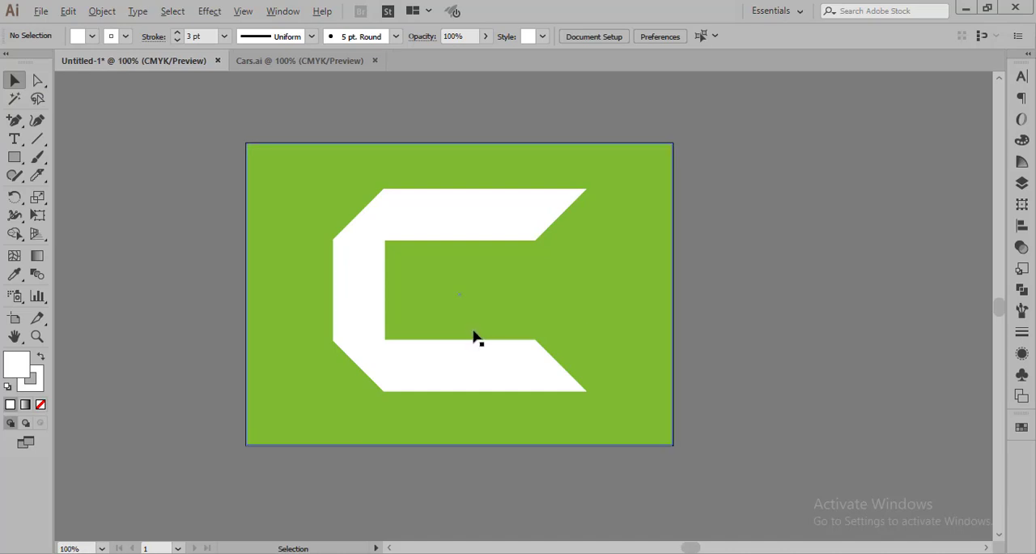
{"action": "key", "text": "ctrl+0"}
{"action": "key", "text": "ctrl+1"}
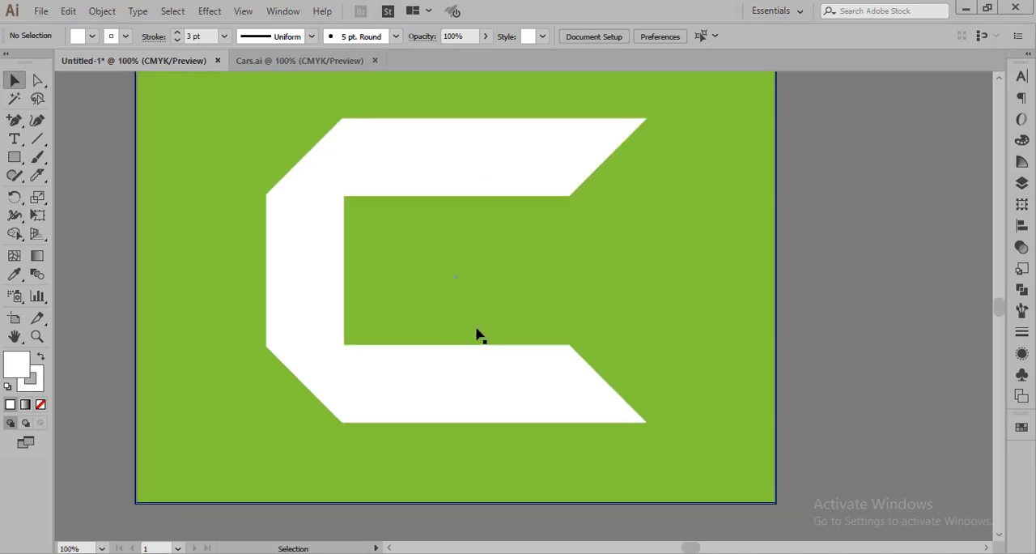
{"action": "scroll", "coordinate": [510, 247], "scroll_direction": "up", "scroll_amount": 2}
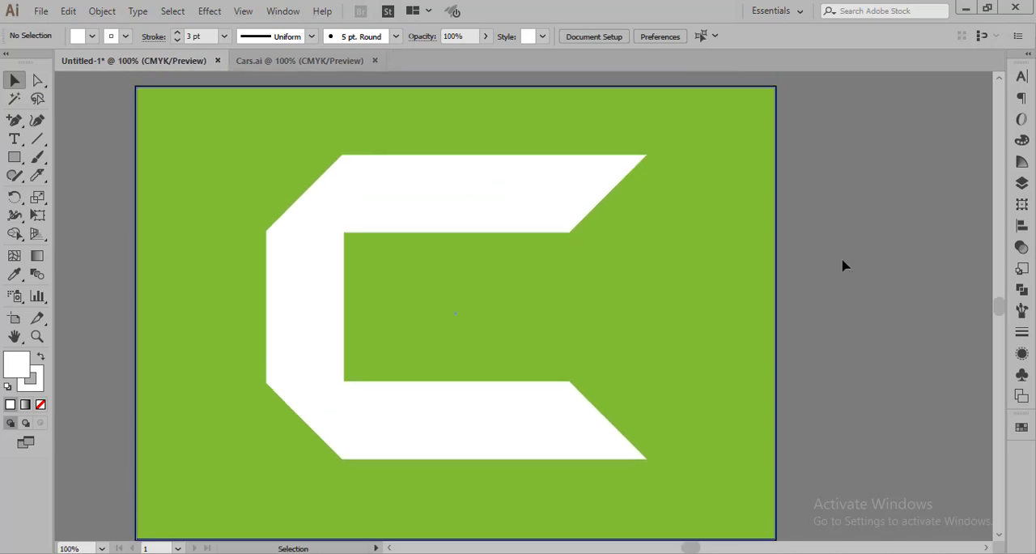
{"action": "scroll", "coordinate": [1003, 537], "scroll_direction": "down", "scroll_amount": 1}
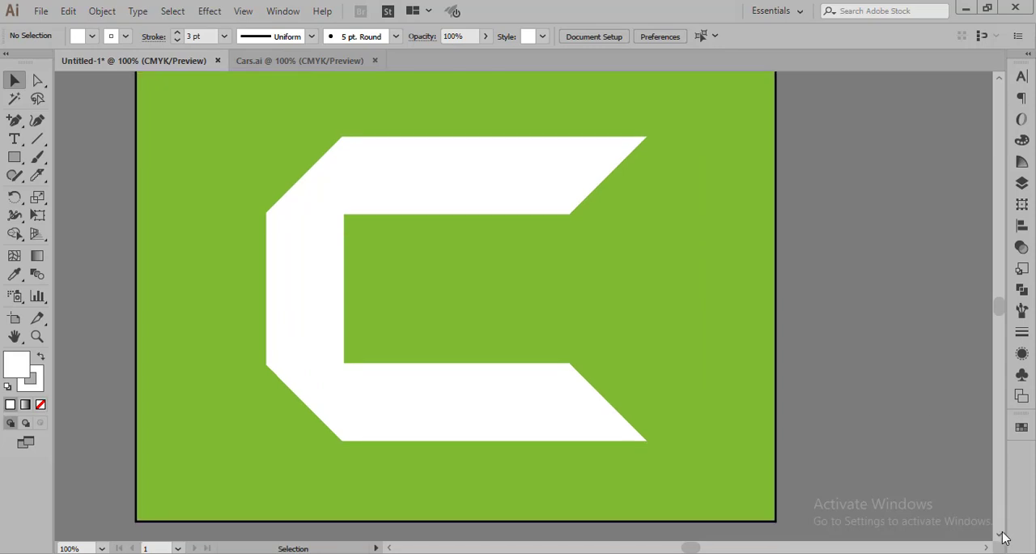